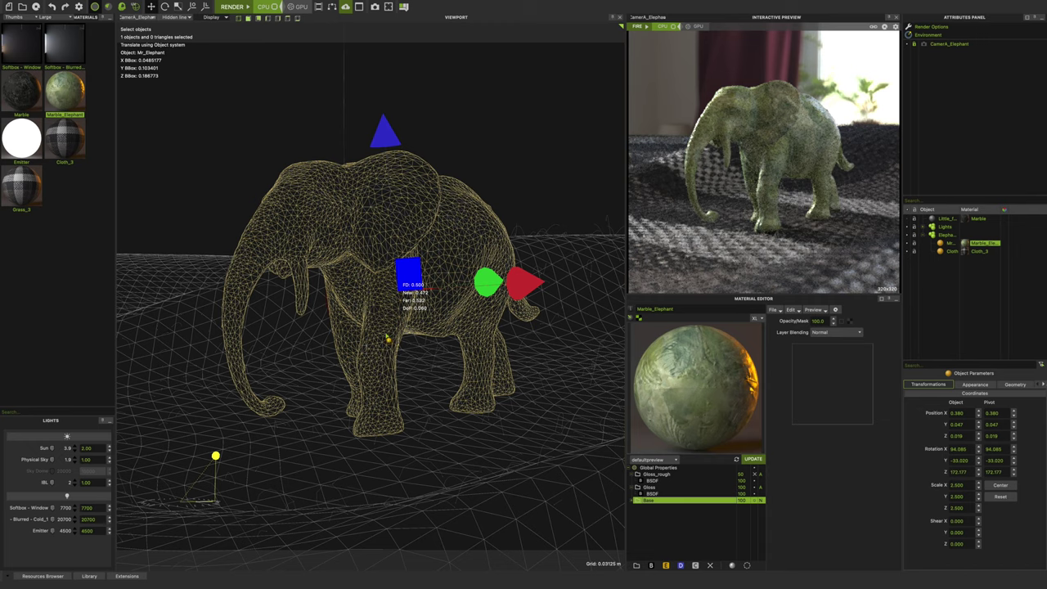
Drop down the viewport camera list to show Perspective and CamerA_Elephant
{"action": "left_click", "coordinate": [130, 17]}
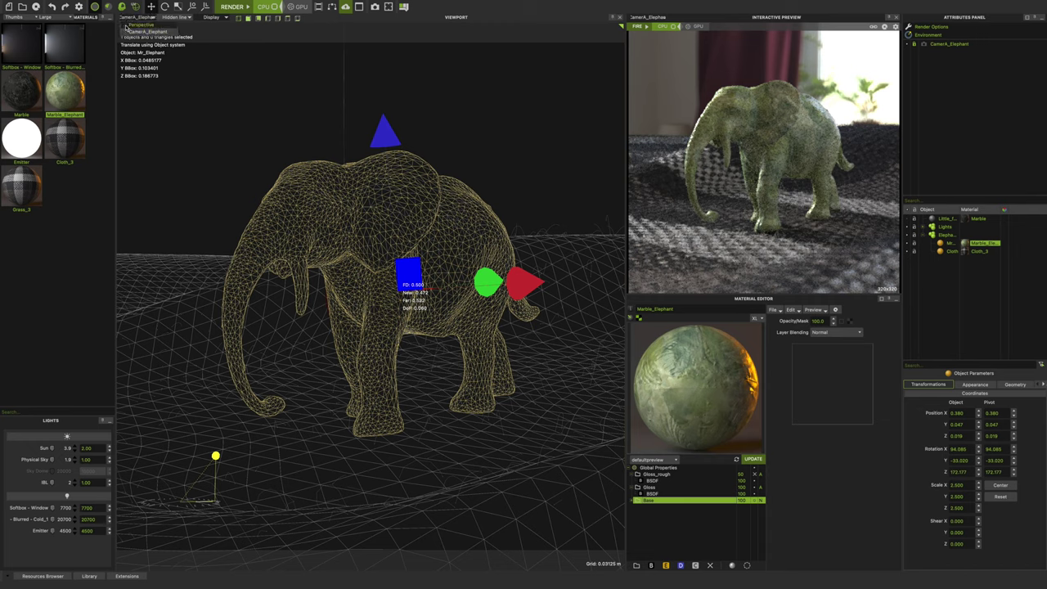
Switch the viewport to Perspective, then orbit and zoom onto the elephant and cloth
{"action": "left_click", "coordinate": [135, 25]}
{"action": "middle_click_drag", "start_coordinate": [346, 463], "coordinate": [241, 330]}
{"action": "left_click", "coordinate": [277, 378]}
{"action": "middle_click_drag", "start_coordinate": [276, 378], "coordinate": [356, 334]}
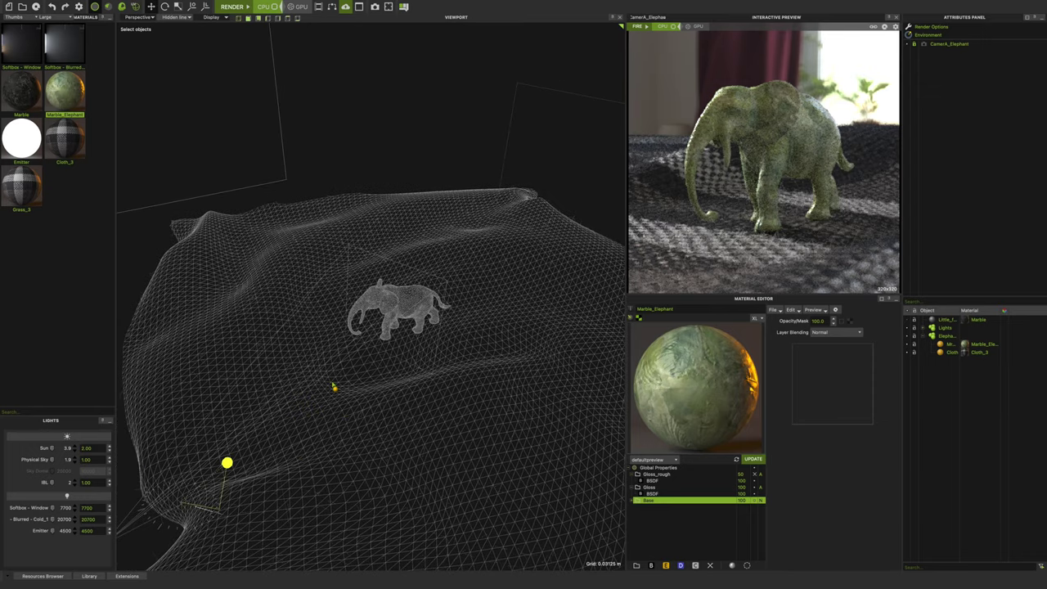
{"action": "middle_click_drag", "start_coordinate": [335, 387], "coordinate": [406, 347]}
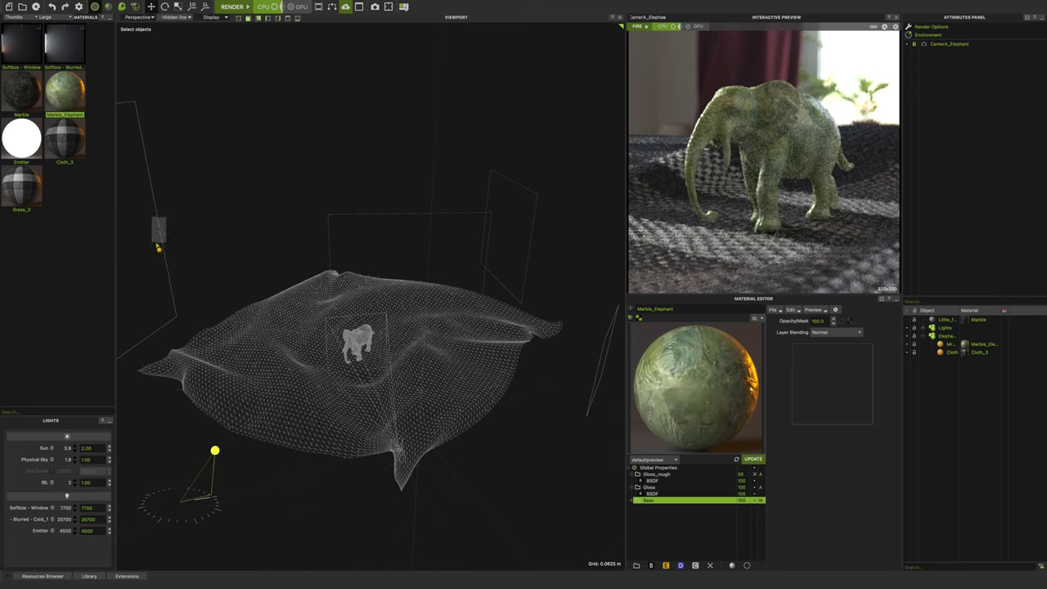
{"action": "left_click", "coordinate": [158, 245]}
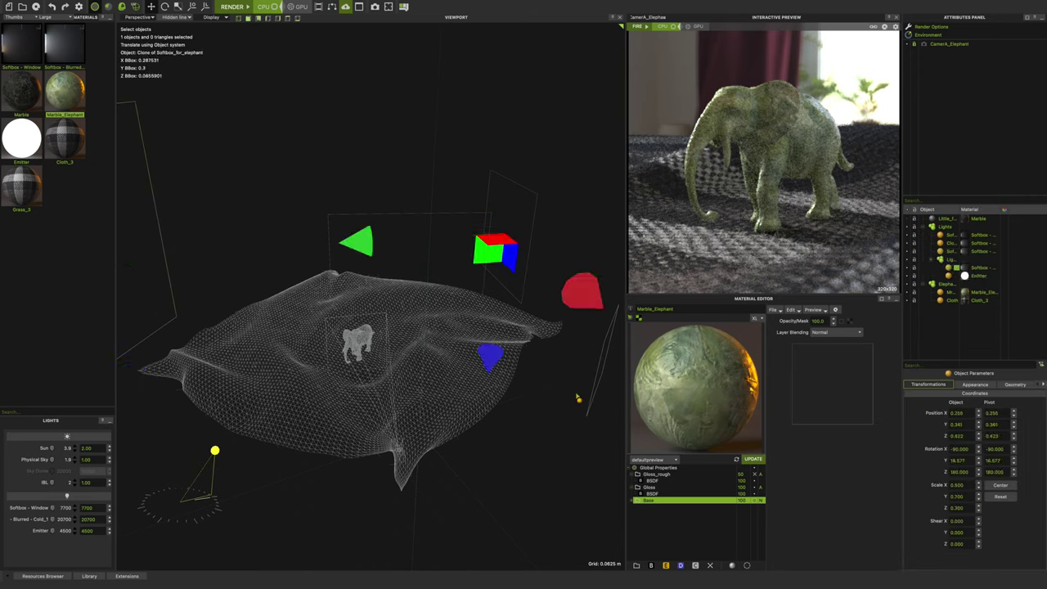
{"action": "left_click", "coordinate": [606, 442]}
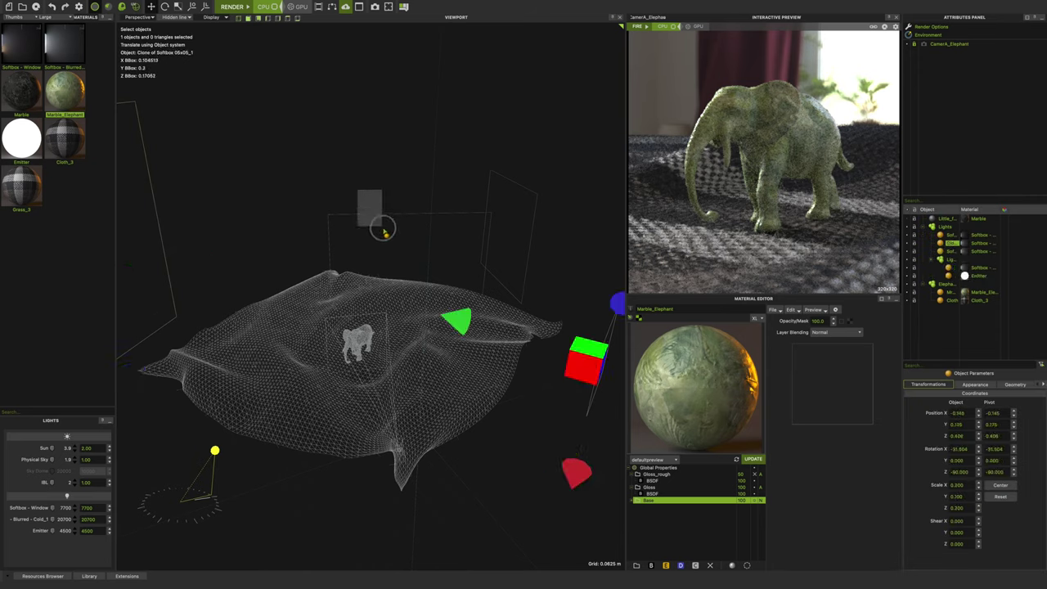
{"action": "left_click", "coordinate": [384, 232]}
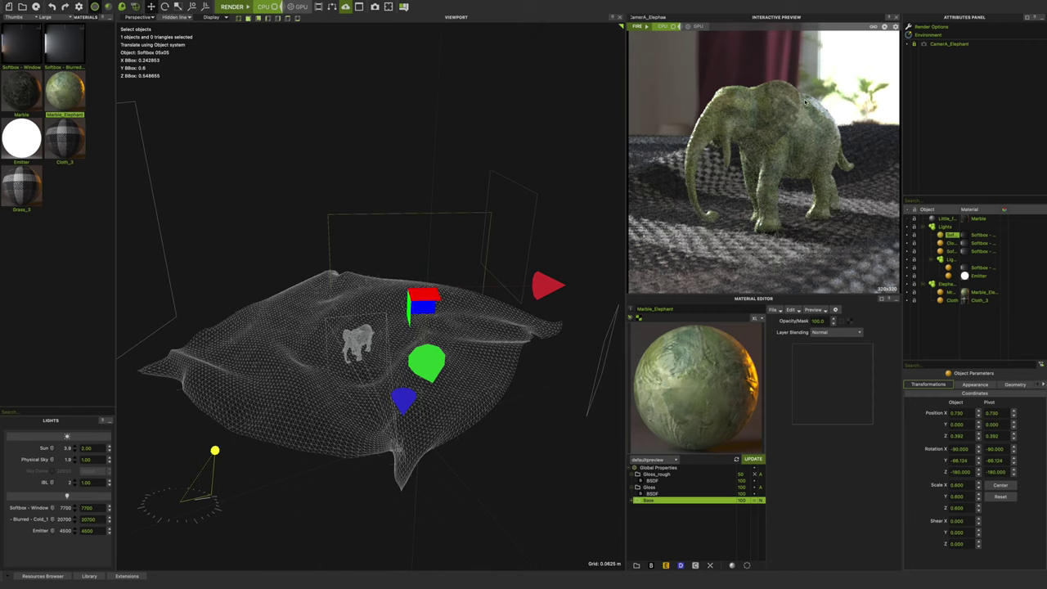
{"action": "key", "text": "ctrl+v"}
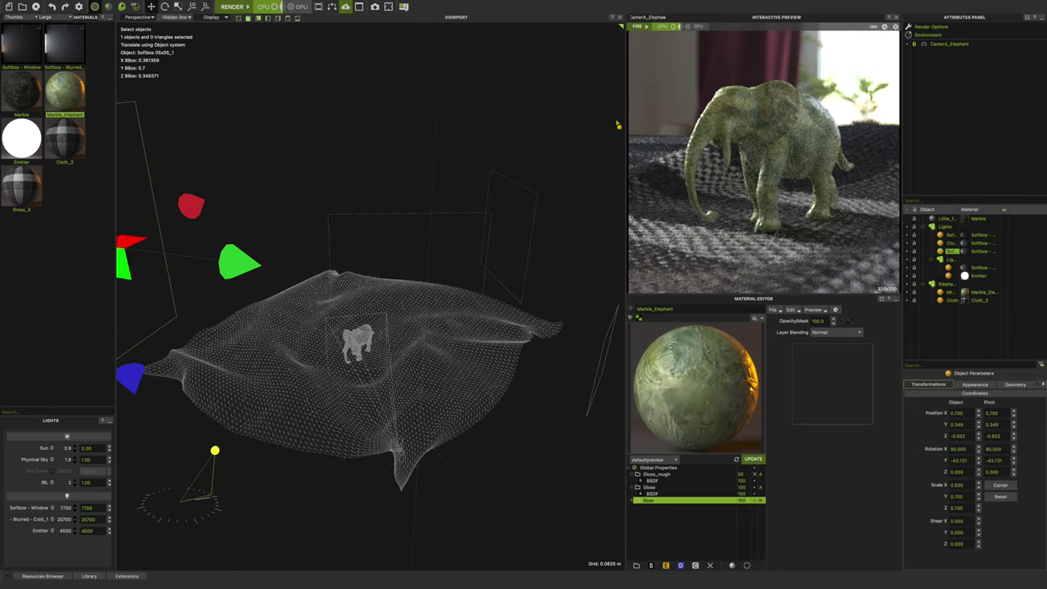
{"action": "left_click", "coordinate": [574, 387]}
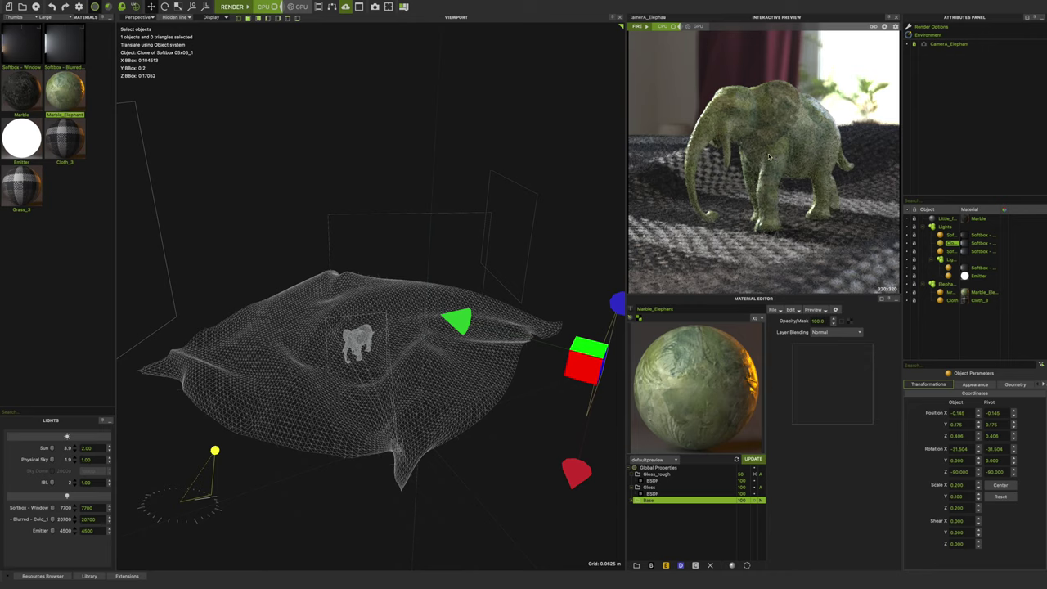
{"action": "left_click", "coordinate": [149, 236]}
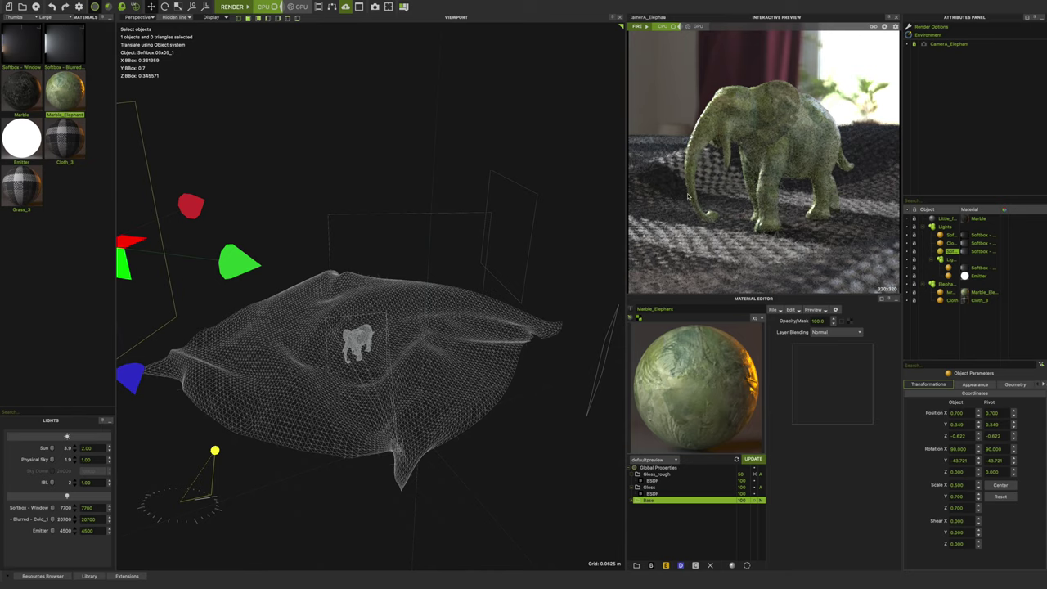
{"action": "left_click", "coordinate": [459, 547]}
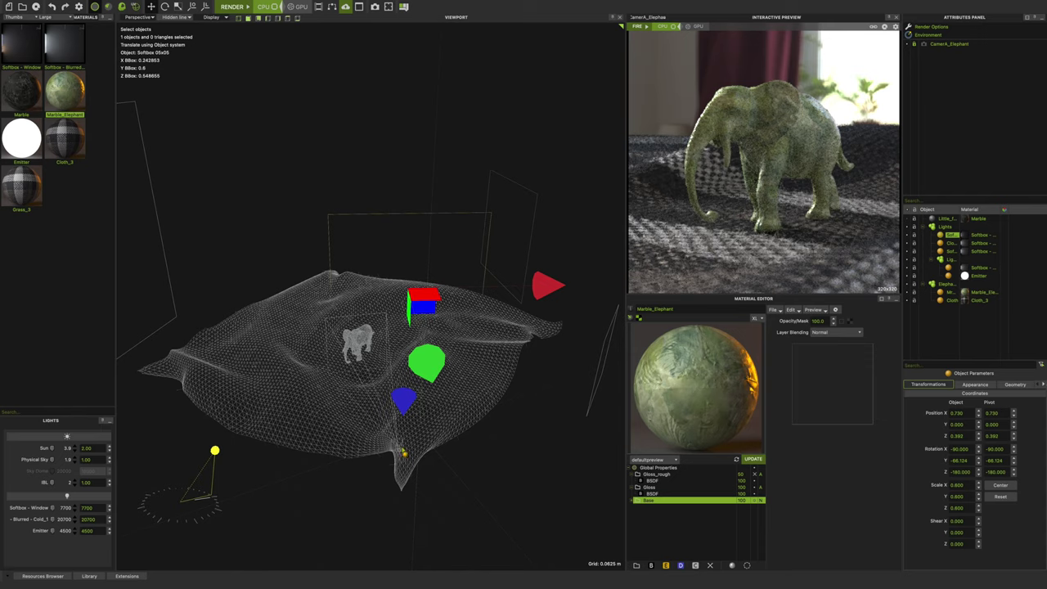
{"action": "left_click", "coordinate": [333, 344]}
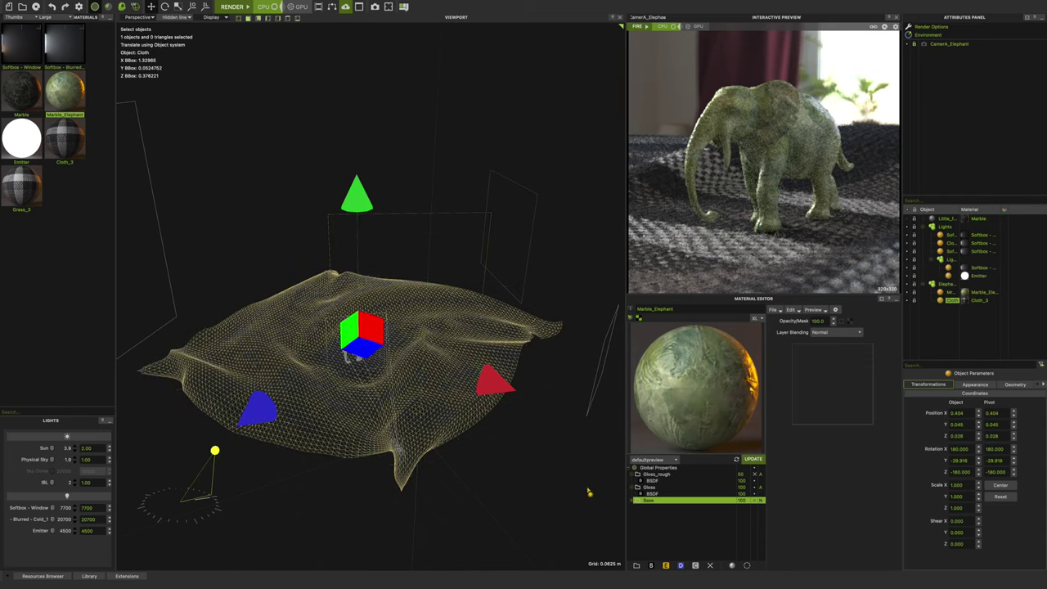
{"action": "left_click", "coordinate": [949, 43]}
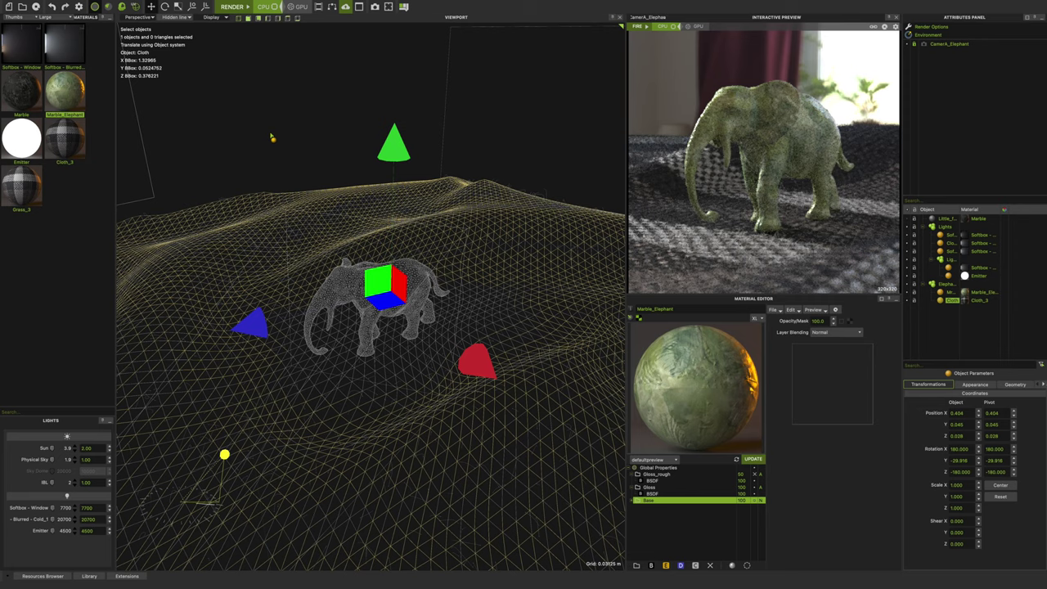
{"action": "left_click", "coordinate": [984, 294]}
Expand the Marble_Elephant Gloss layers to display BSDF_Green's properties: Roughness 96, Custom IOR
{"action": "left_click", "coordinate": [638, 475]}
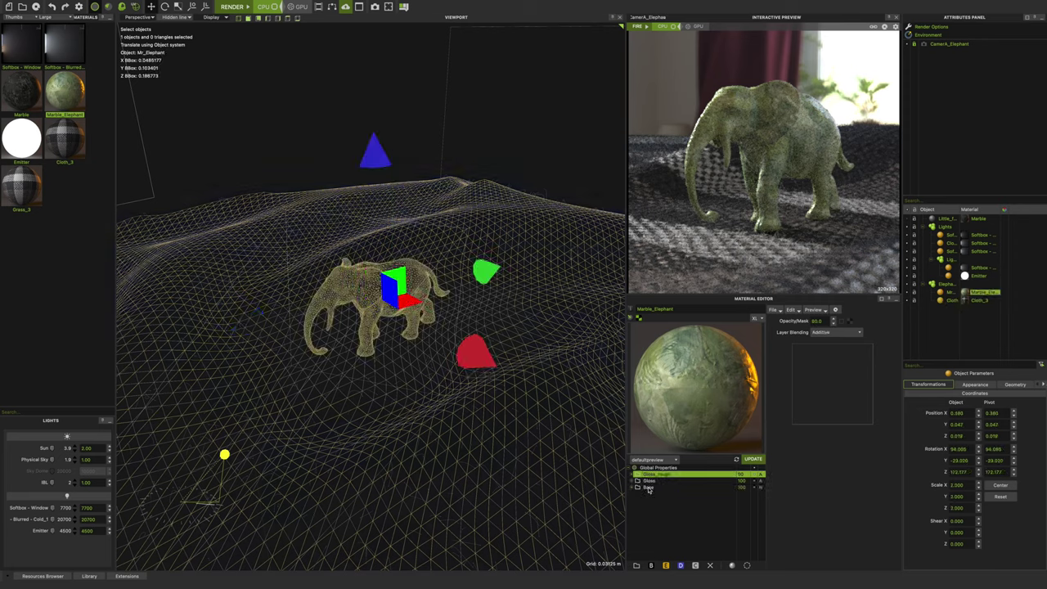
{"action": "left_click", "coordinate": [639, 481]}
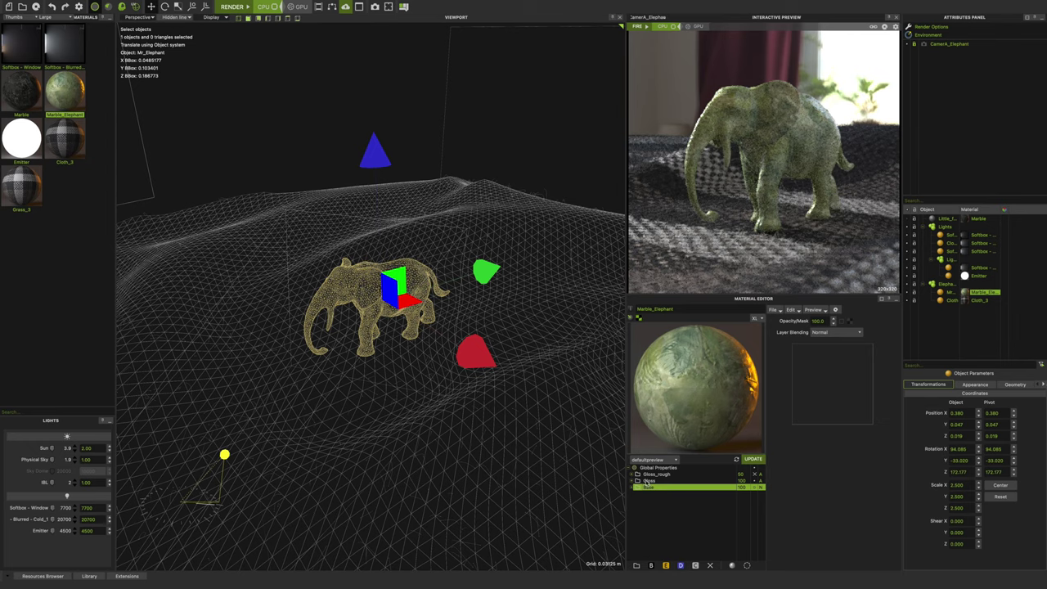
{"action": "left_click", "coordinate": [648, 476]}
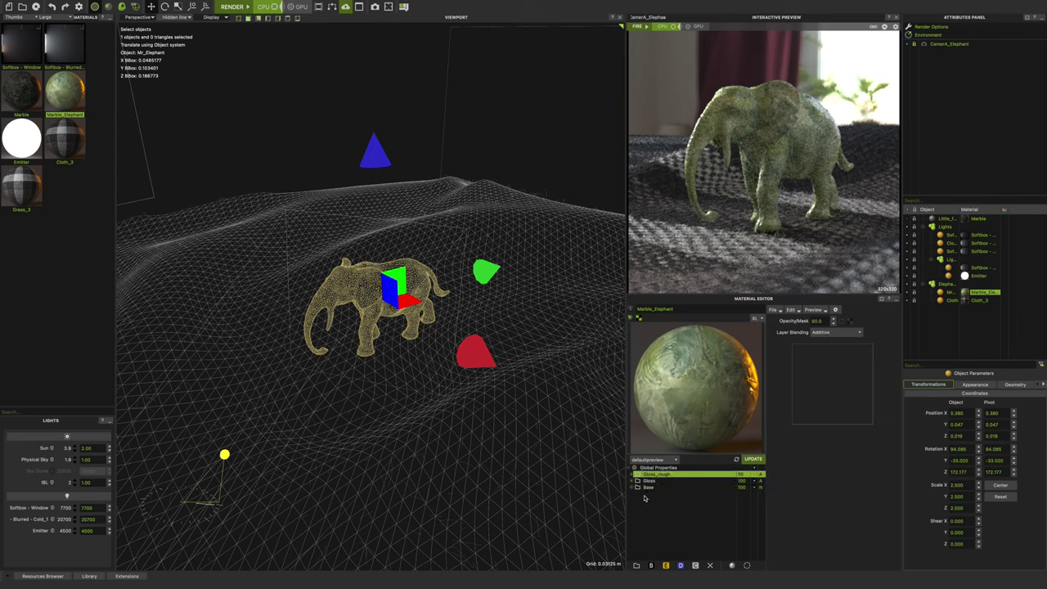
{"action": "left_click", "coordinate": [634, 475]}
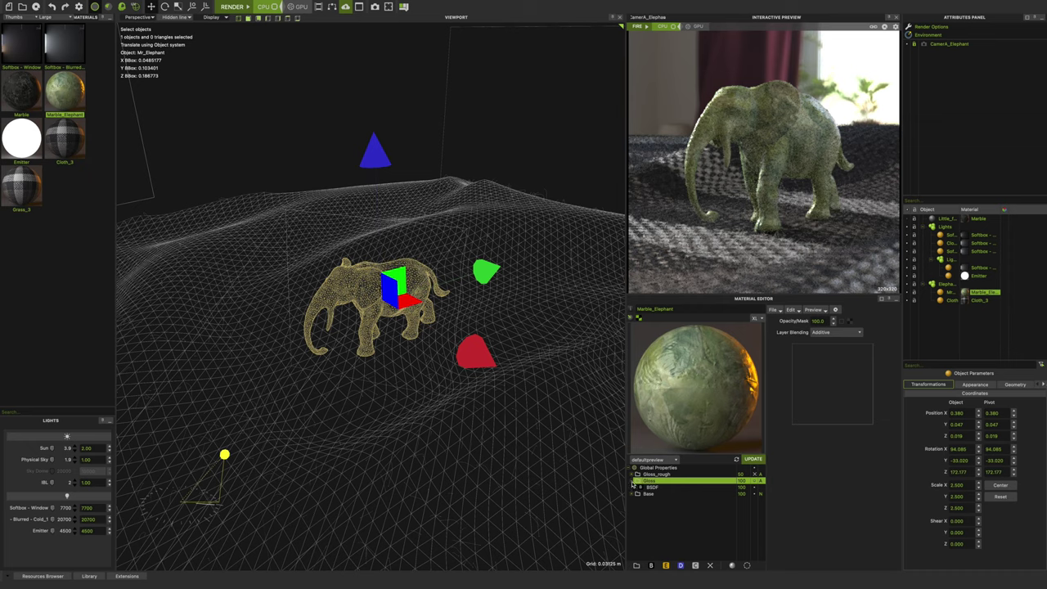
{"action": "left_click", "coordinate": [634, 476]}
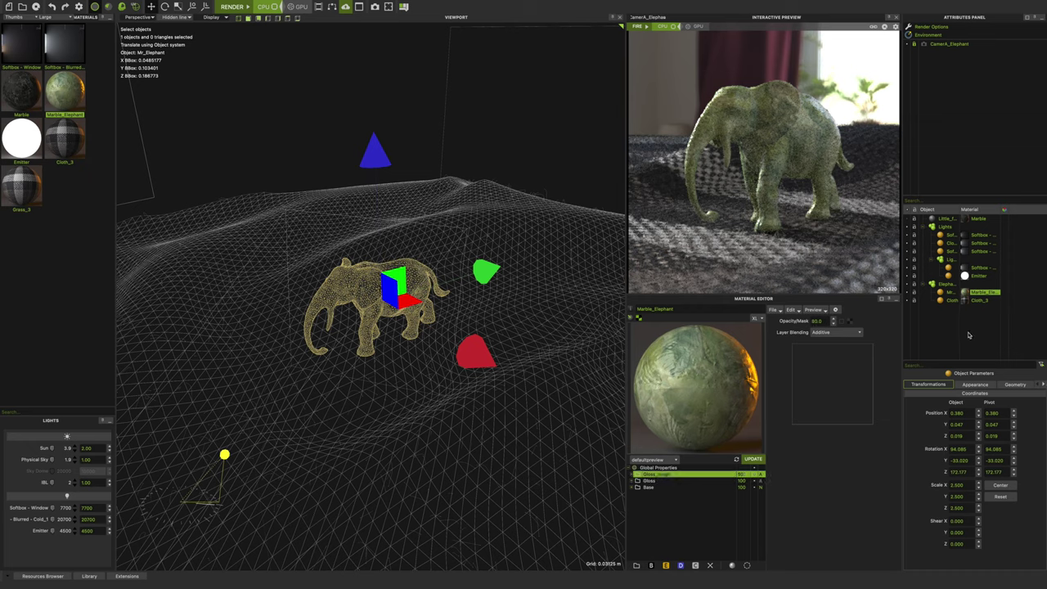
{"action": "left_click", "coordinate": [638, 481]}
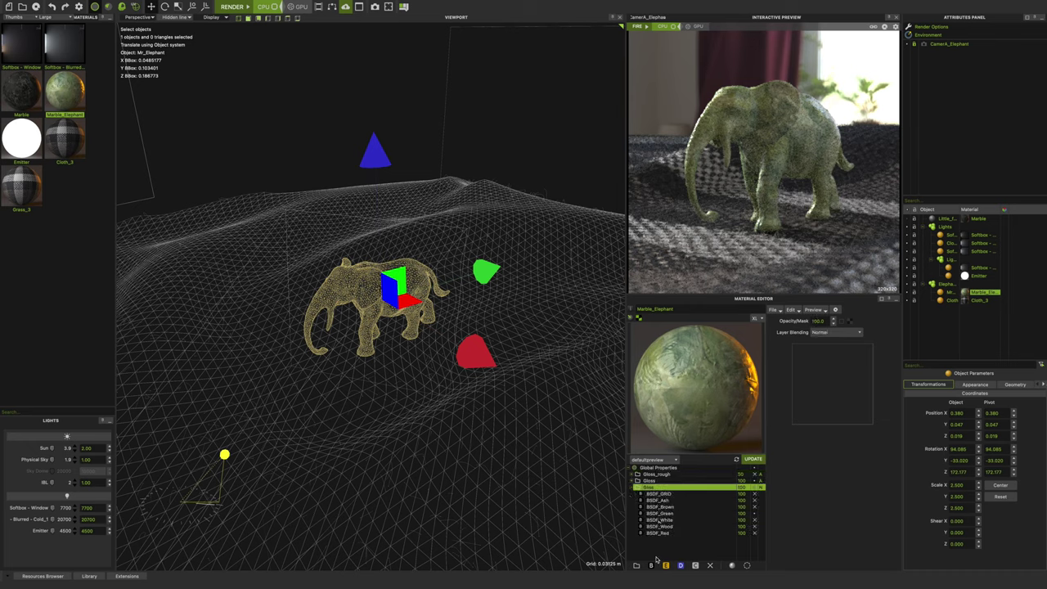
{"action": "left_click", "coordinate": [659, 514]}
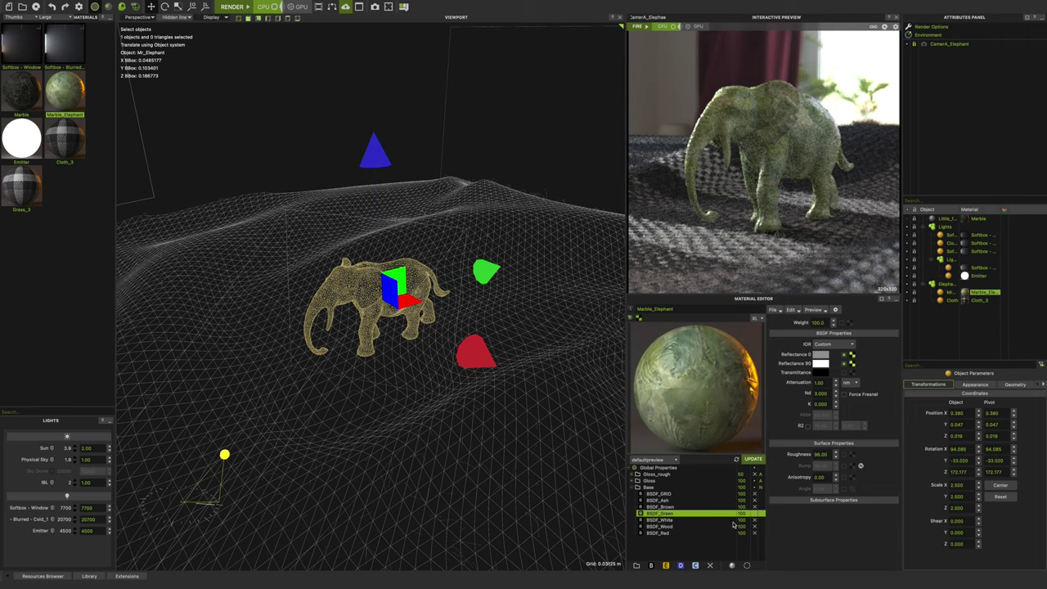
{"action": "left_click", "coordinate": [750, 533]}
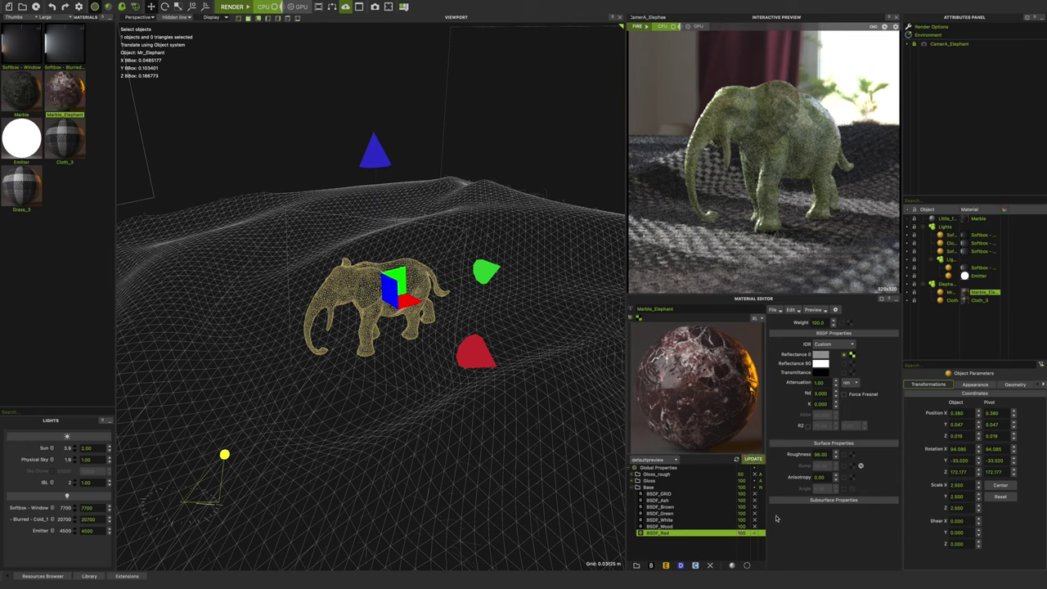
{"action": "left_click", "coordinate": [680, 514]}
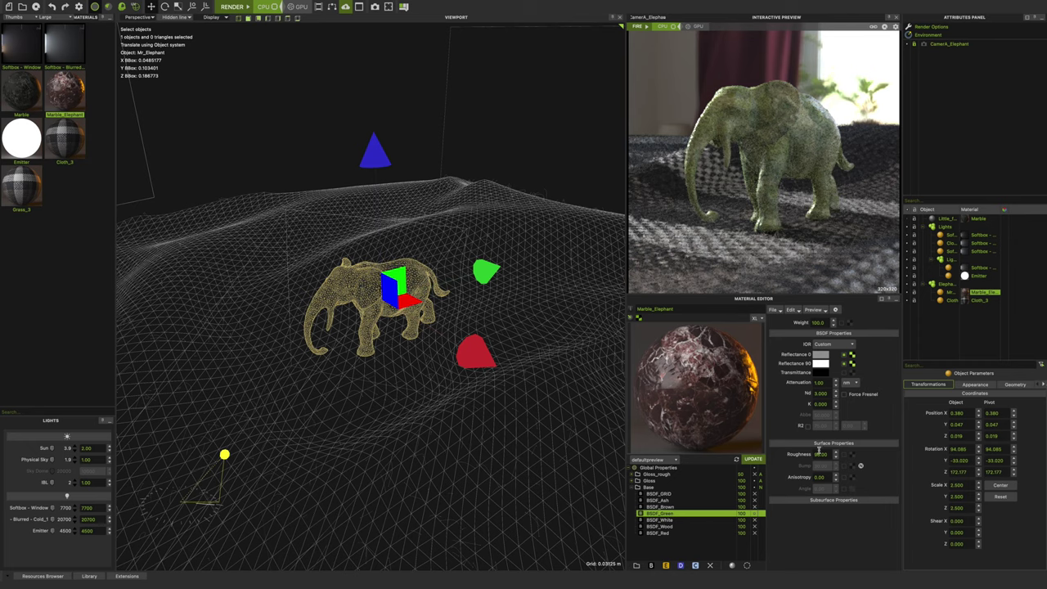
{"action": "left_click", "coordinate": [751, 459]}
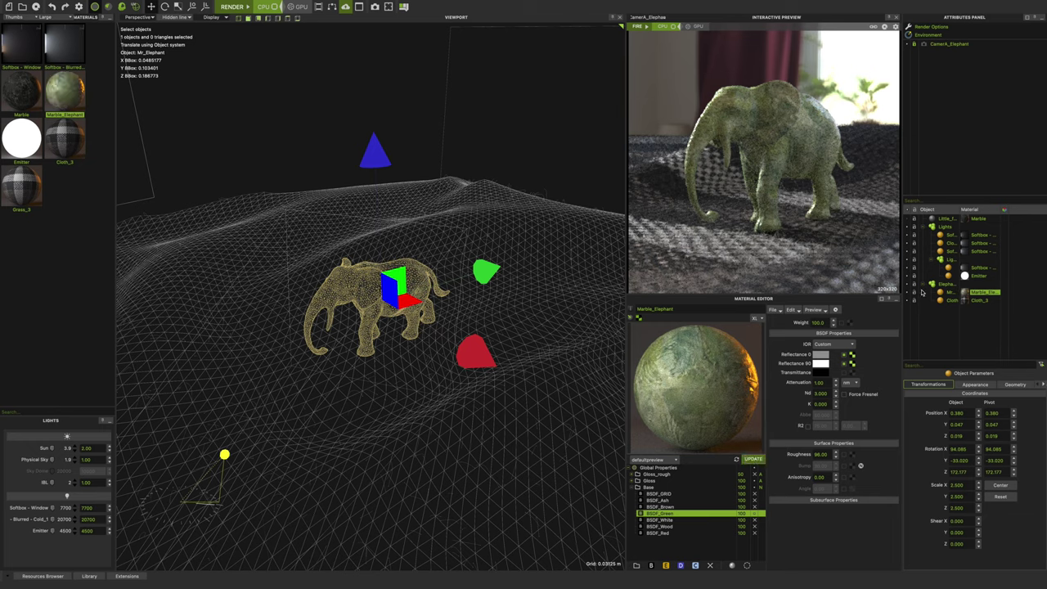
Select the cloth and show Cloth_3's Blue_Blanket_Normal.png global bump texture at 1.5 repeat
{"action": "left_click", "coordinate": [953, 300]}
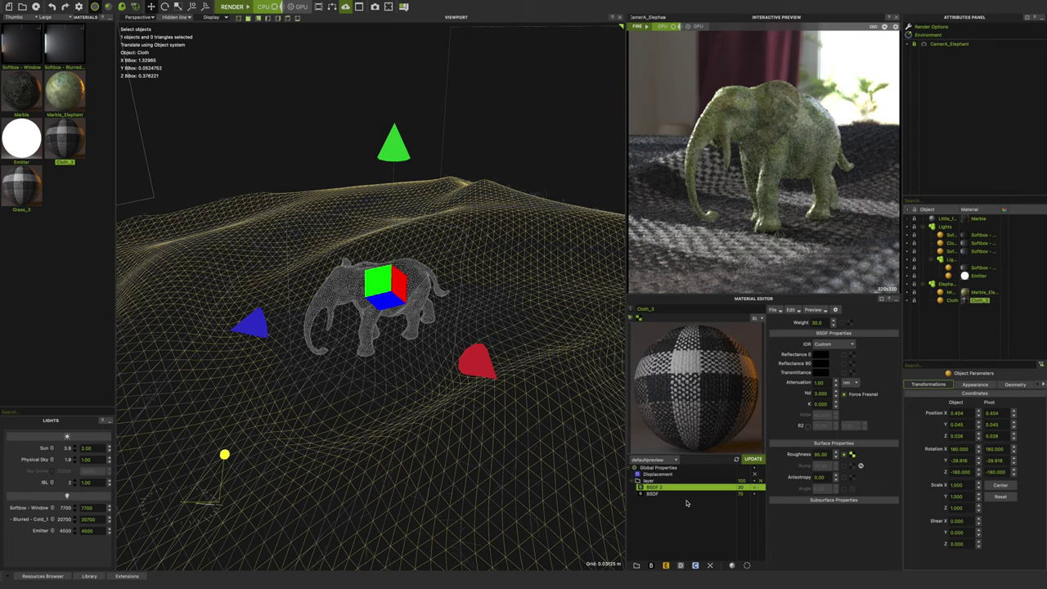
{"action": "left_click", "coordinate": [659, 467]}
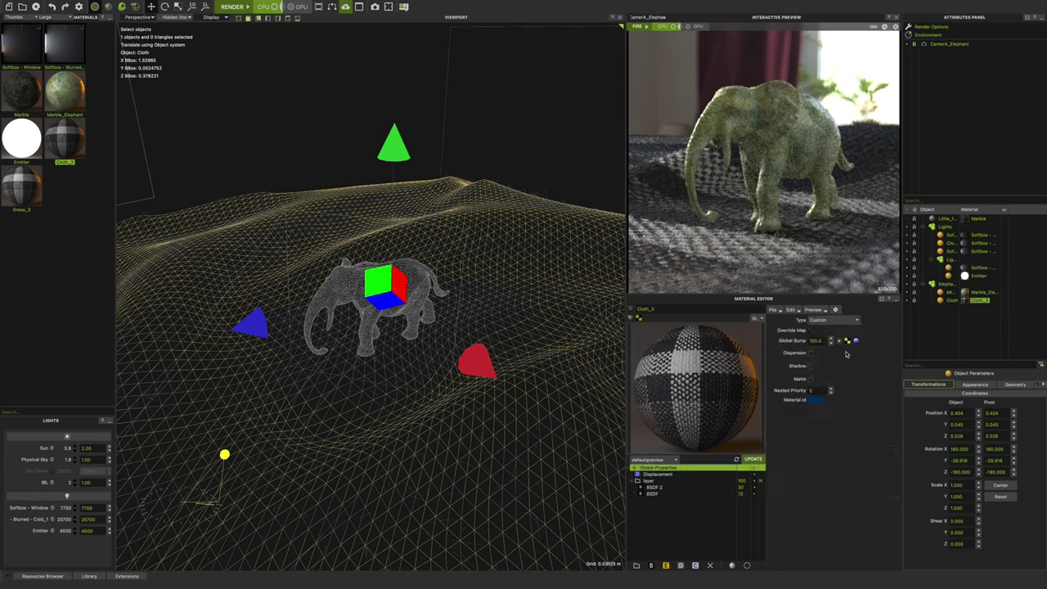
{"action": "left_click", "coordinate": [848, 344]}
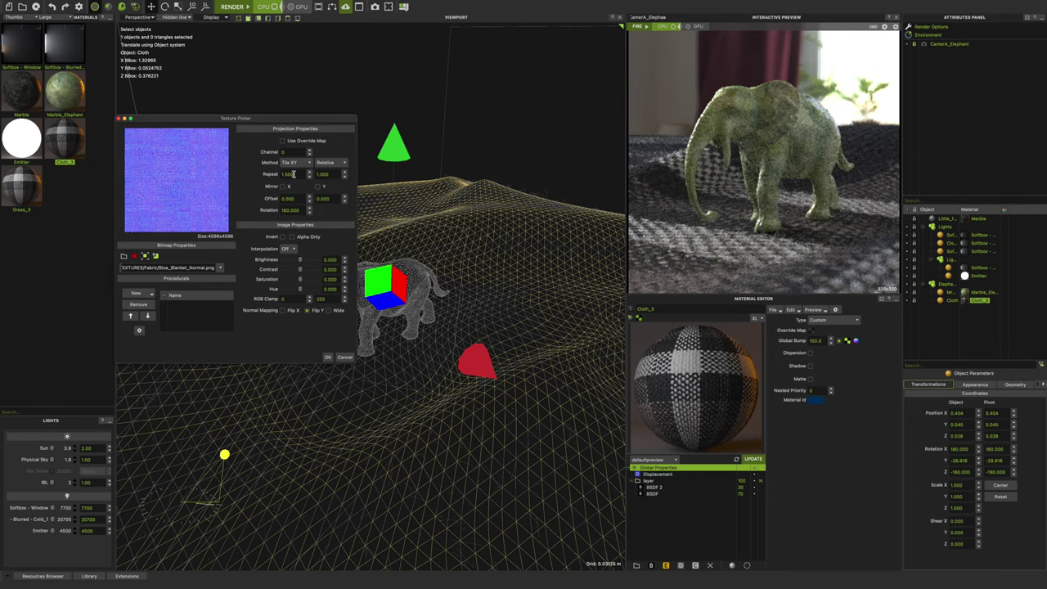
{"action": "double_click", "coordinate": [297, 174]}
{"action": "key", "text": "Tab"}
{"action": "key", "text": "shift+Tab"}
{"action": "key", "text": "Tab"}
{"action": "key", "text": "shift+Tab"}
{"action": "left_click", "coordinate": [331, 174]}
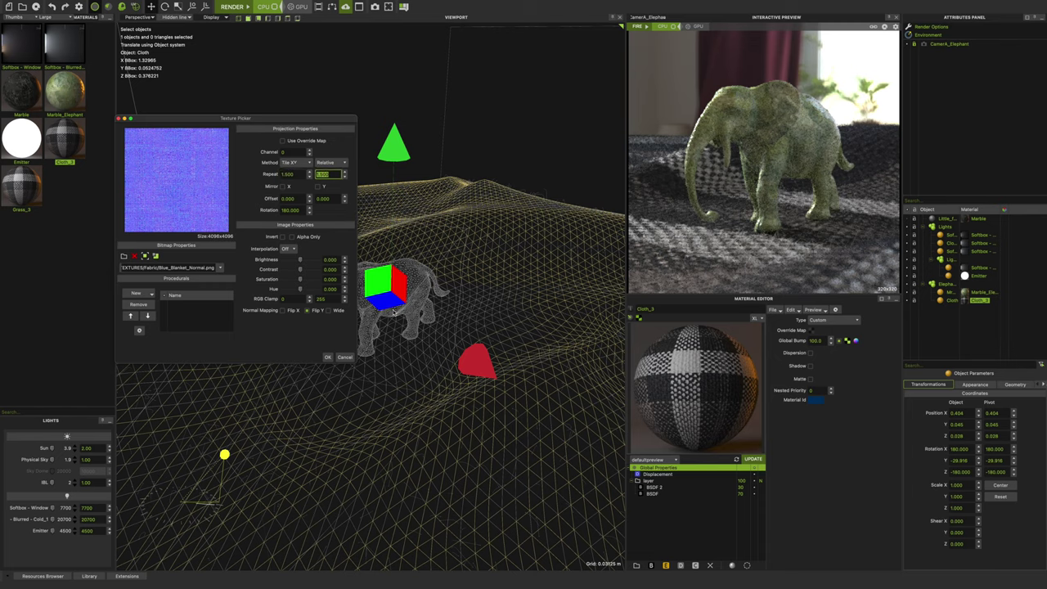
{"action": "left_click", "coordinate": [345, 358]}
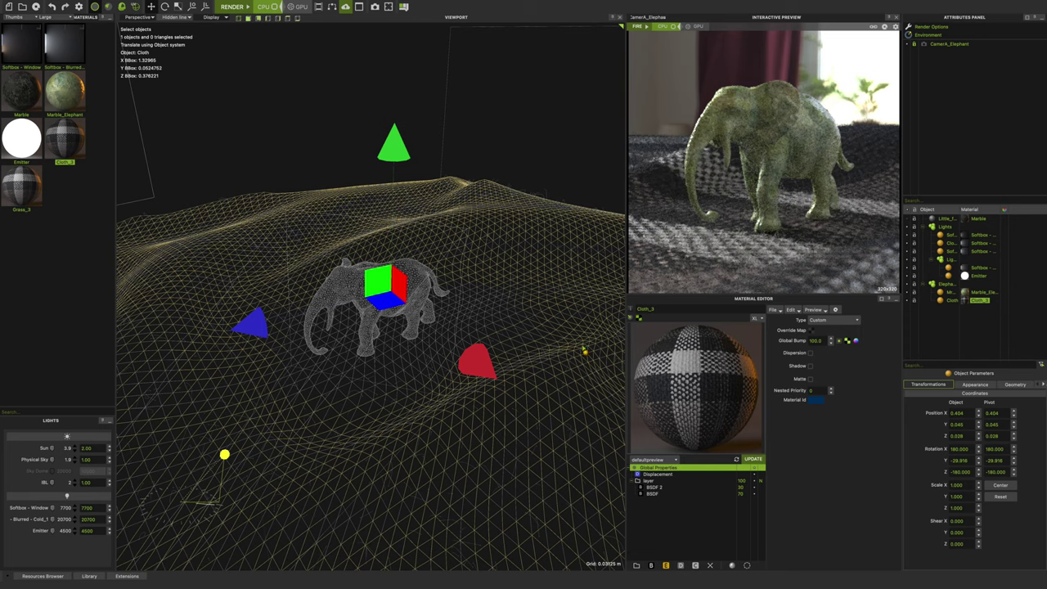
Select the Softbox 05x05 light and orbit the view in close beside the elephant
{"action": "left_click", "coordinate": [545, 195]}
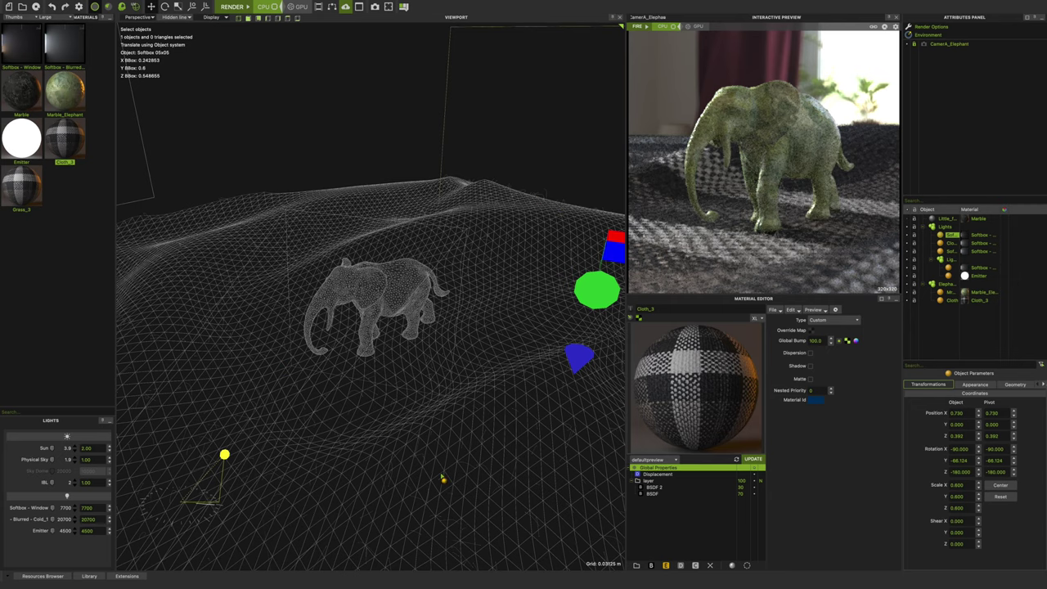
{"action": "left_click_drag", "start_coordinate": [443, 479], "coordinate": [575, 496], "text": "alt"}
{"action": "left_click_drag", "start_coordinate": [378, 414], "coordinate": [332, 162]}
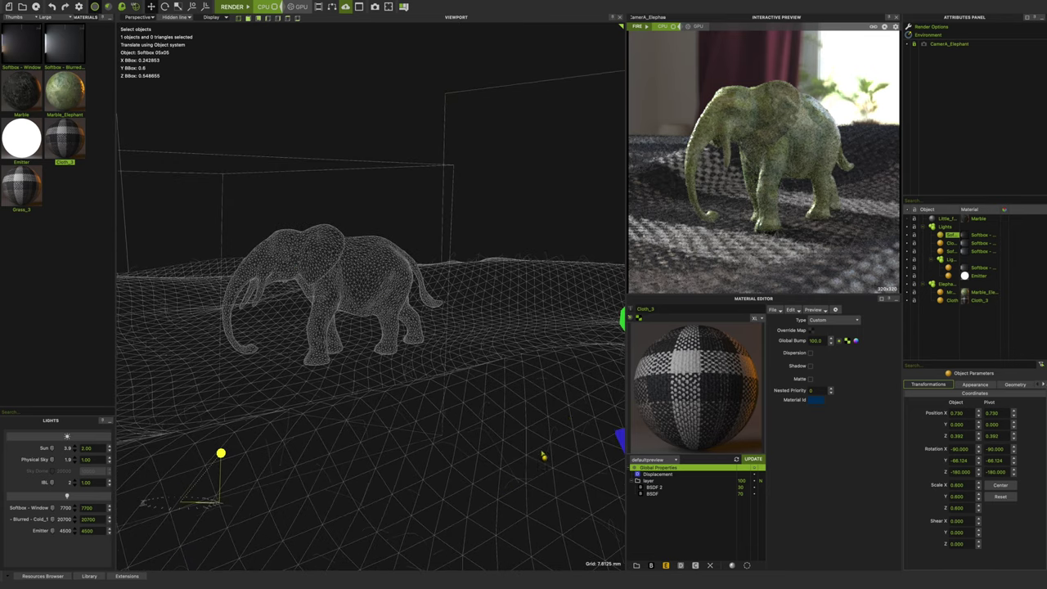
Select the elephant group and reveal its geometry, parameter and modifier sections
{"action": "left_click", "coordinate": [941, 285]}
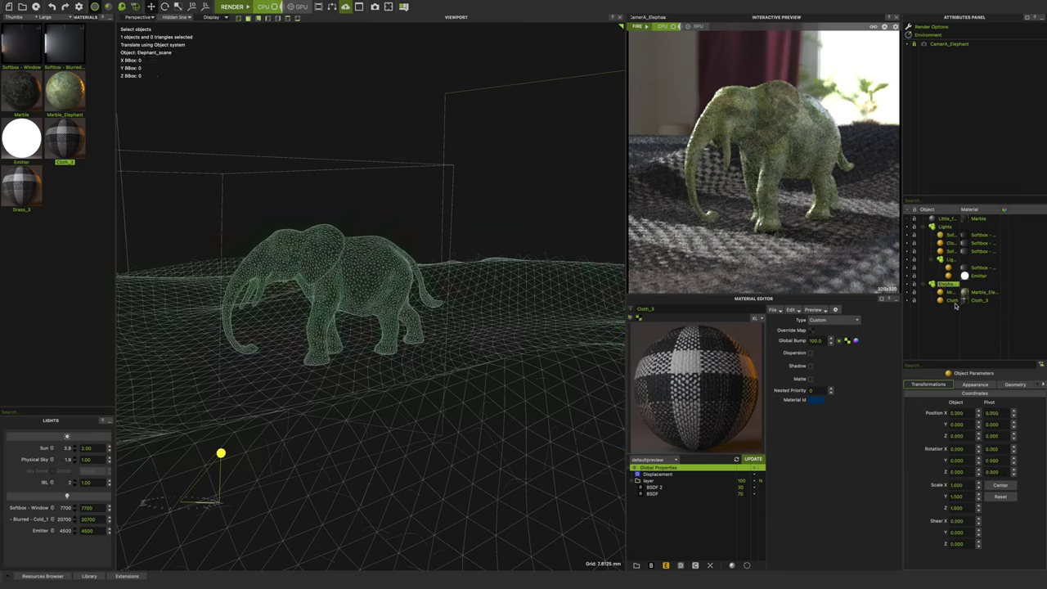
{"action": "left_click", "coordinate": [1013, 385]}
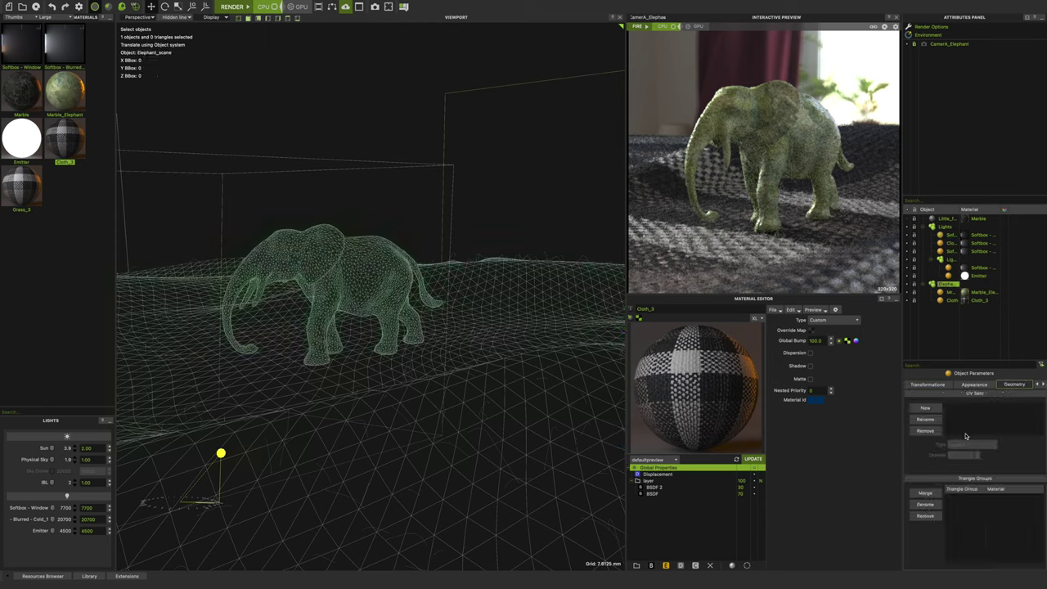
{"action": "left_click", "coordinate": [1042, 384]}
{"action": "left_click", "coordinate": [1021, 385]}
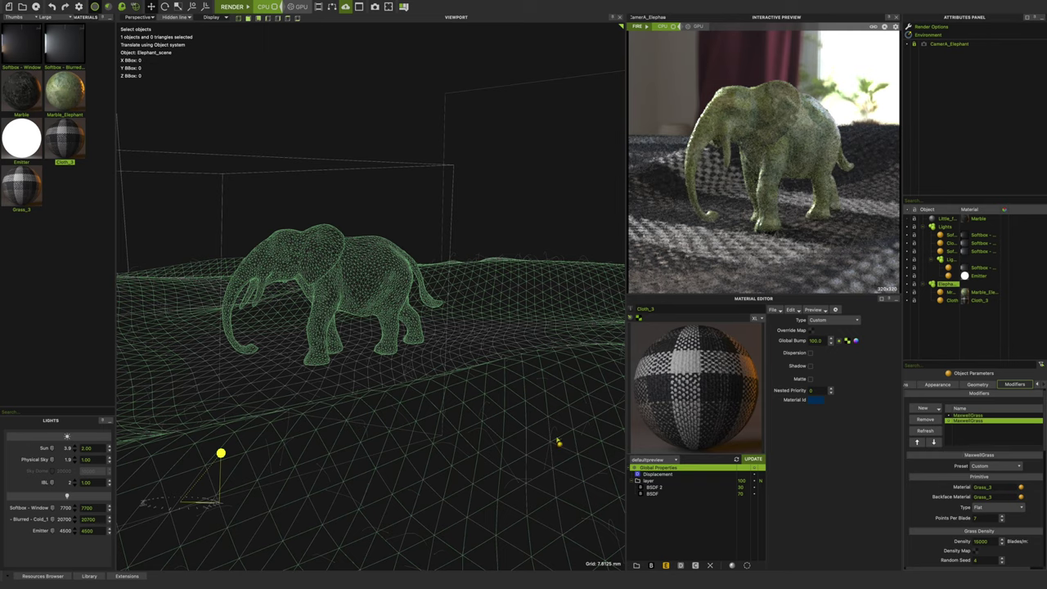
Inspect both MaxwellGrass modifiers and open the Grass_3 material in the Material Editor
{"action": "left_click", "coordinate": [970, 416]}
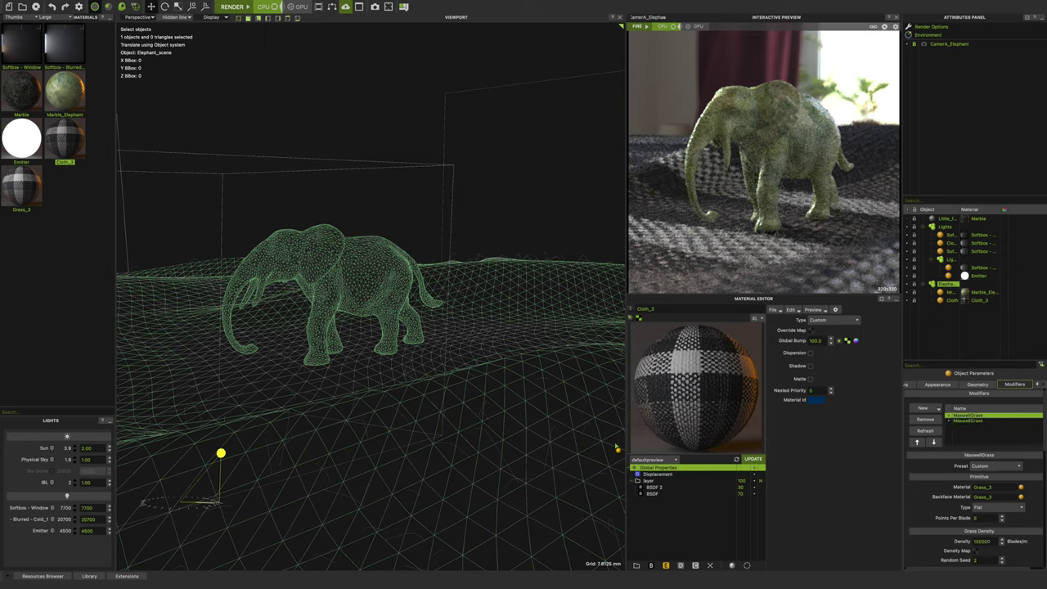
{"action": "left_click", "coordinate": [949, 420]}
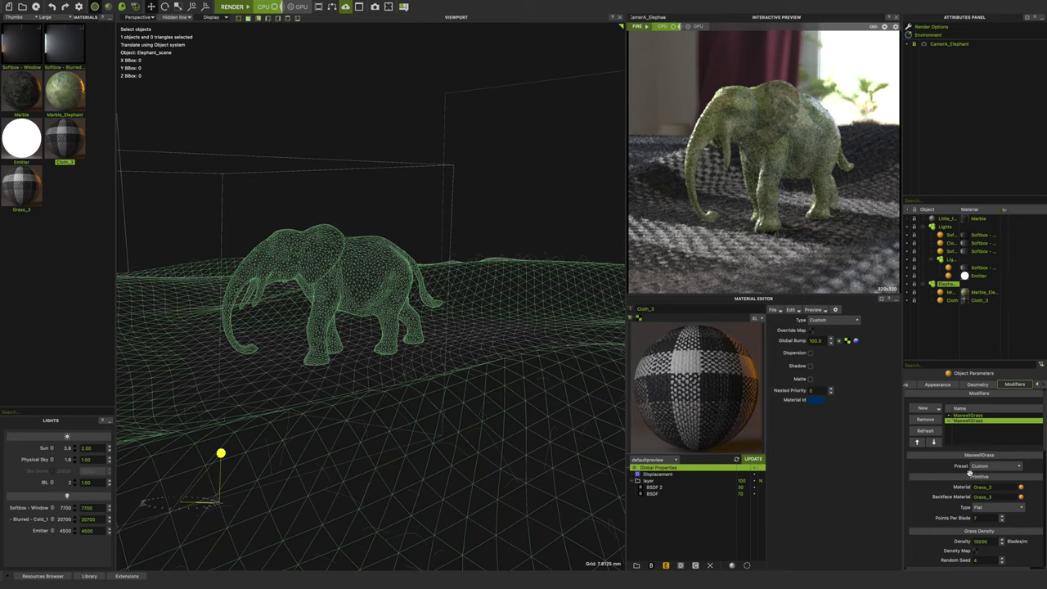
{"action": "left_click", "coordinate": [20, 196]}
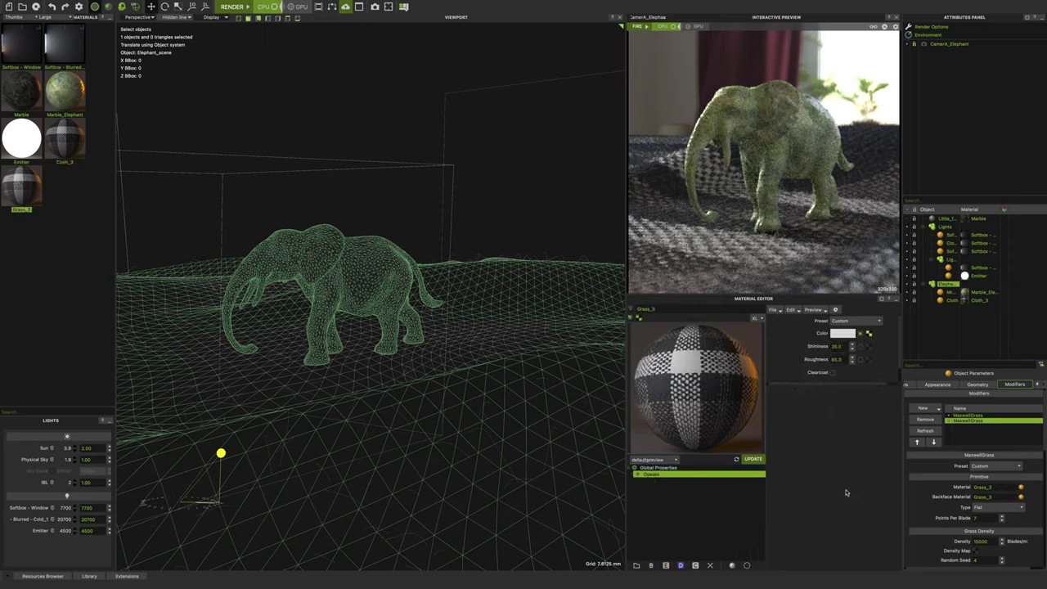
{"action": "left_click", "coordinate": [869, 334]}
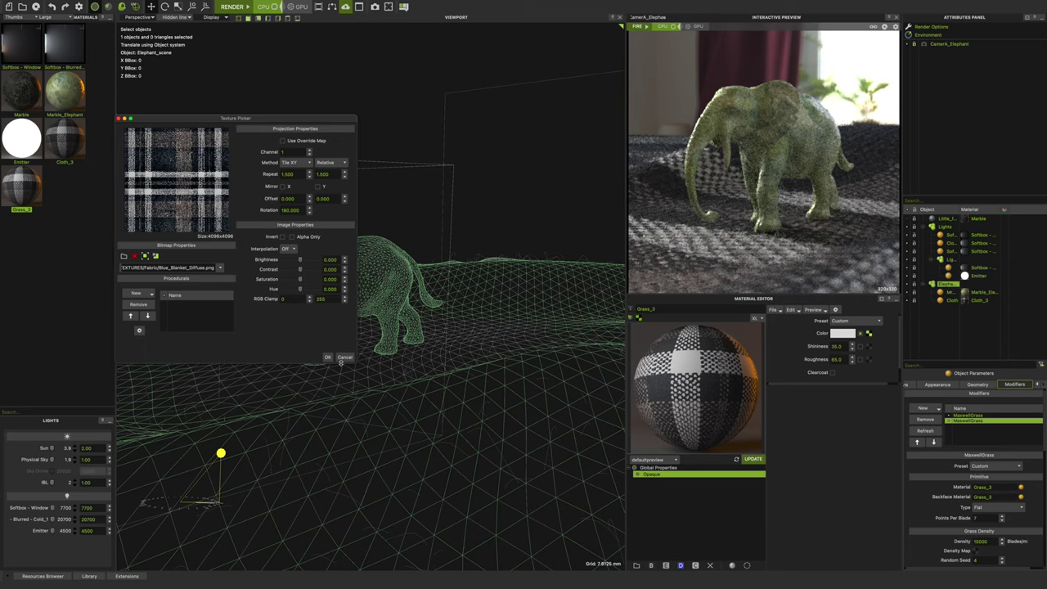
{"action": "left_click", "coordinate": [344, 358]}
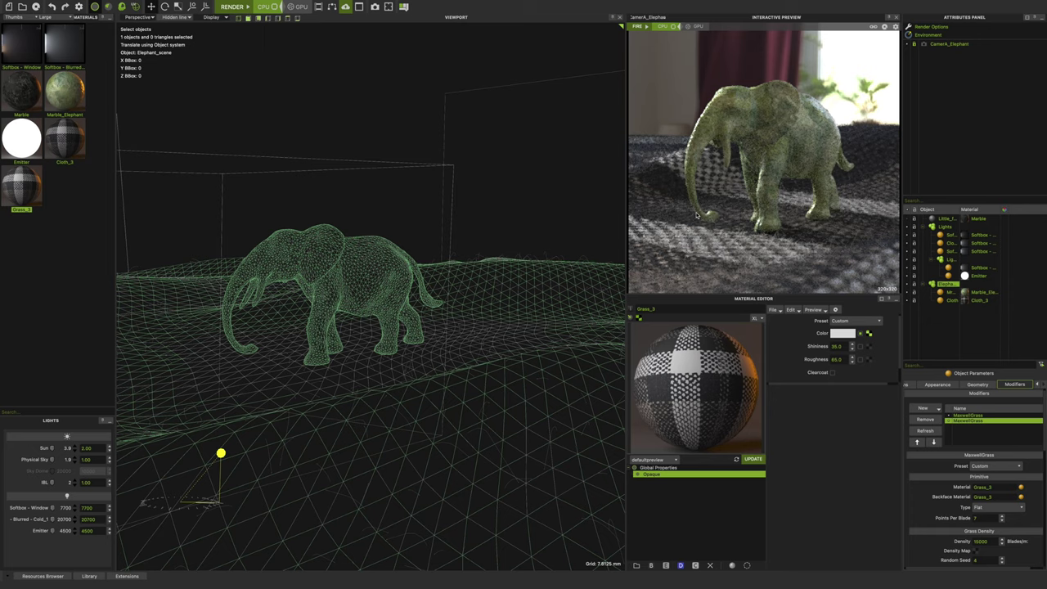
{"action": "left_click_drag", "start_coordinate": [638, 317], "coordinate": [802, 474]}
Select Light_4_Elephant and review the IBL HDR background at intensity 1.000, offset 0
{"action": "left_click", "coordinate": [950, 261]}
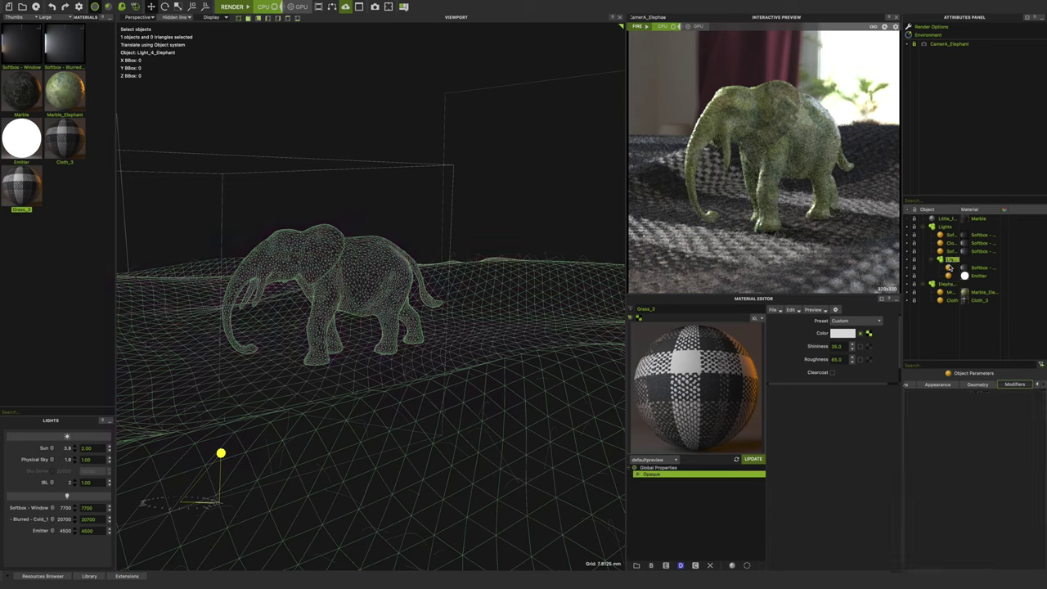
{"action": "left_click", "coordinate": [925, 36]}
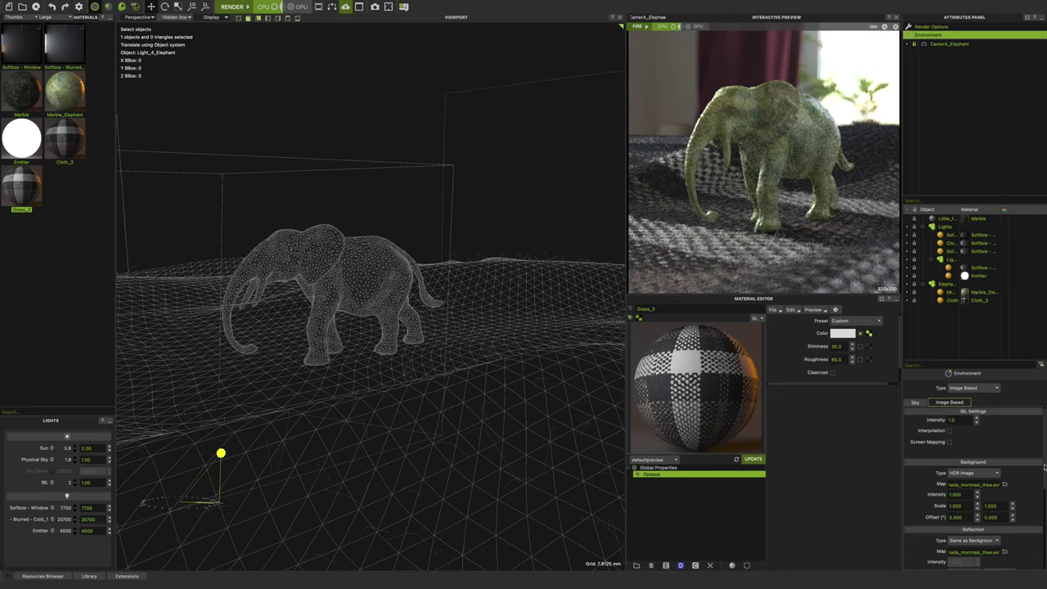
{"action": "scroll", "coordinate": [1039, 476], "scroll_direction": "down", "scroll_amount": 3}
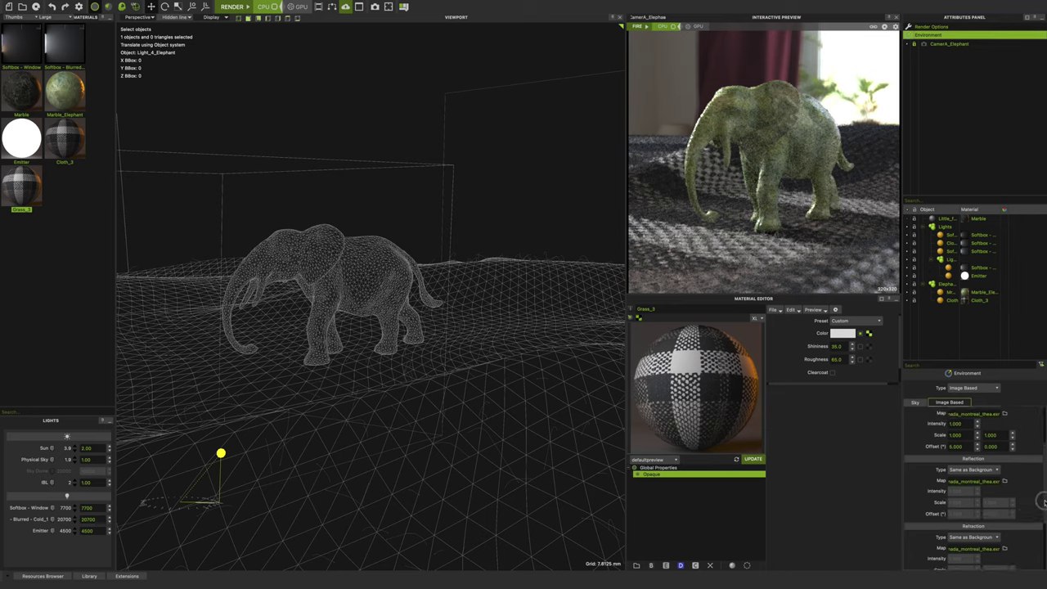
{"action": "left_click", "coordinate": [956, 444]}
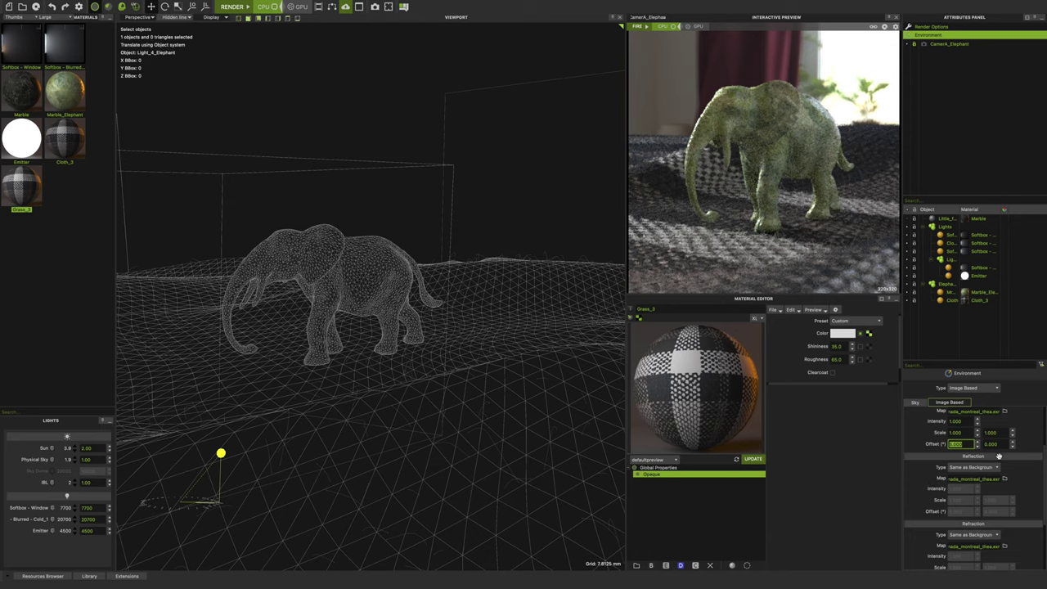
{"action": "left_click_drag", "start_coordinate": [1044, 458], "coordinate": [1045, 406]}
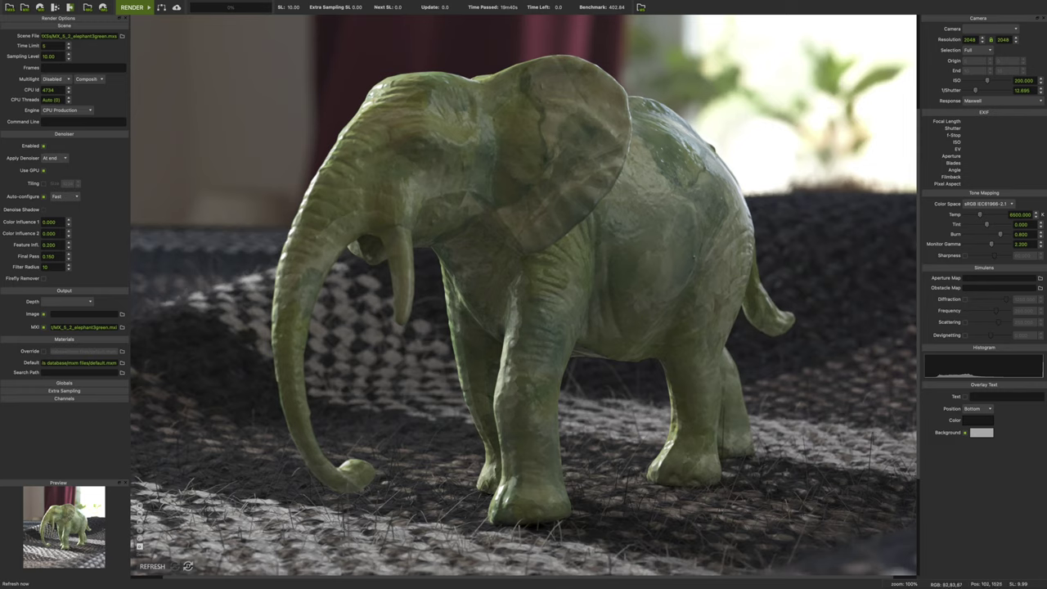
Refresh the finished 2048×2048 SL 10 elephant render with the Fast denoiser
{"action": "left_click", "coordinate": [152, 566]}
Switch the displayed output to compare the denoised elephant render
{"action": "left_click", "coordinate": [140, 505]}
Bring up the Fast-denoised elephant3green render in place of the Accurate version
{"action": "scroll", "coordinate": [475, 282], "scroll_direction": "up", "scroll_amount": 2}
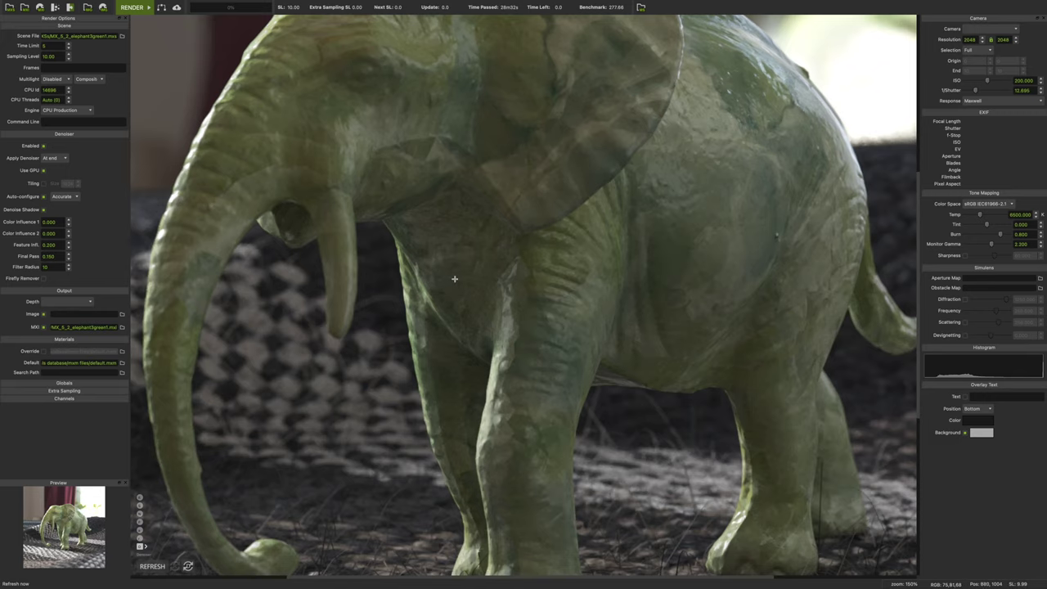
{"action": "scroll", "coordinate": [449, 296], "scroll_direction": "down", "scroll_amount": 1}
{"action": "scroll", "coordinate": [423, 304], "scroll_direction": "down", "scroll_amount": 1}
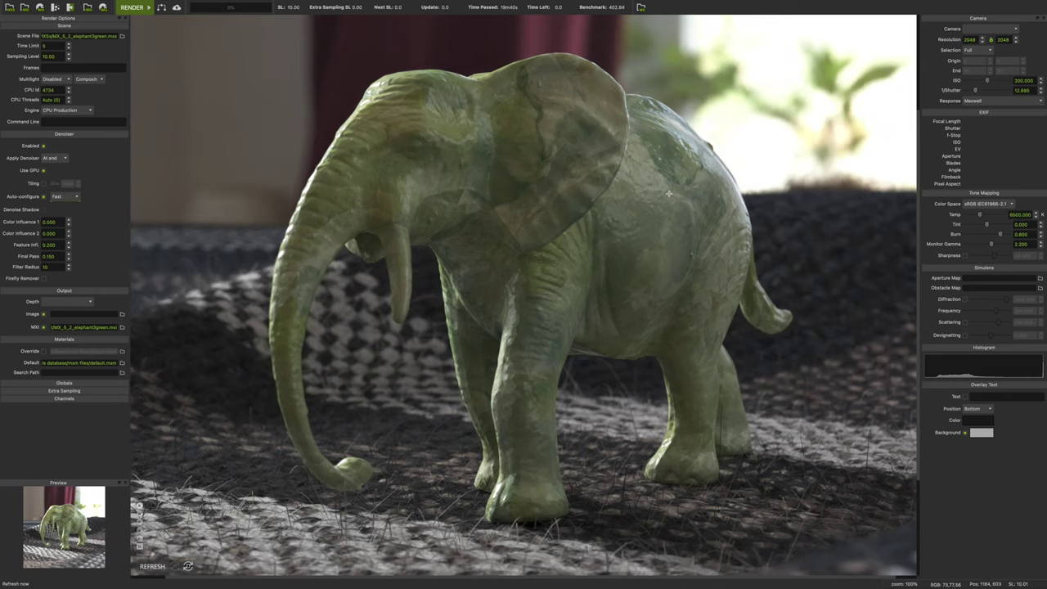
Refresh the render viewer to update the fast-denoised green elephant image
{"action": "left_click", "coordinate": [152, 567]}
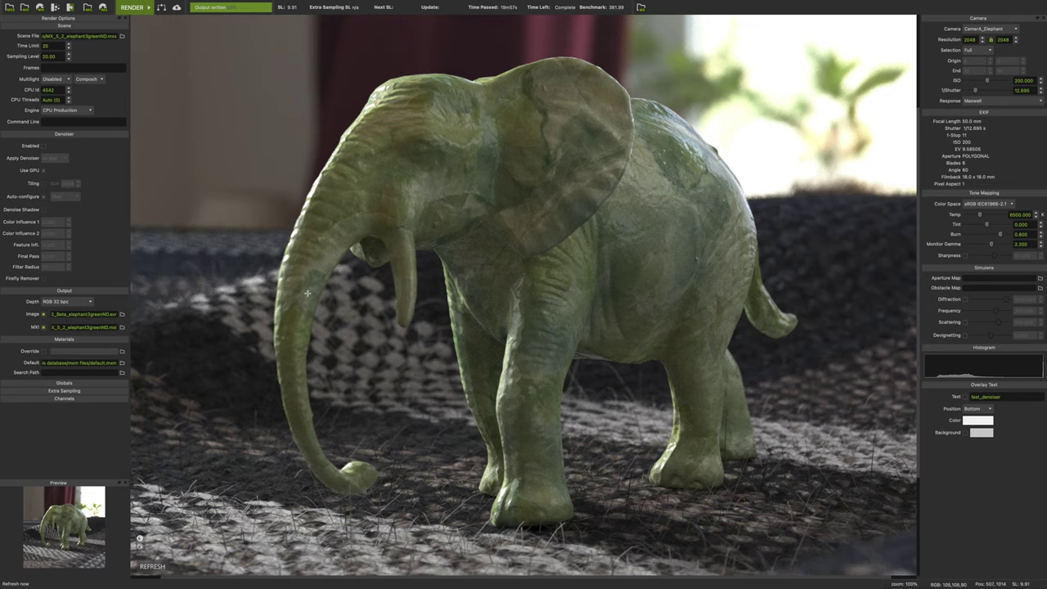
Scroll between the no-denoiser and Fast-denoised elephant3green renders, ending on the Fast-denoised one
{"action": "scroll", "coordinate": [307, 293], "scroll_direction": "down", "scroll_amount": 3}
{"action": "scroll", "coordinate": [311, 288], "scroll_direction": "up", "scroll_amount": 3}
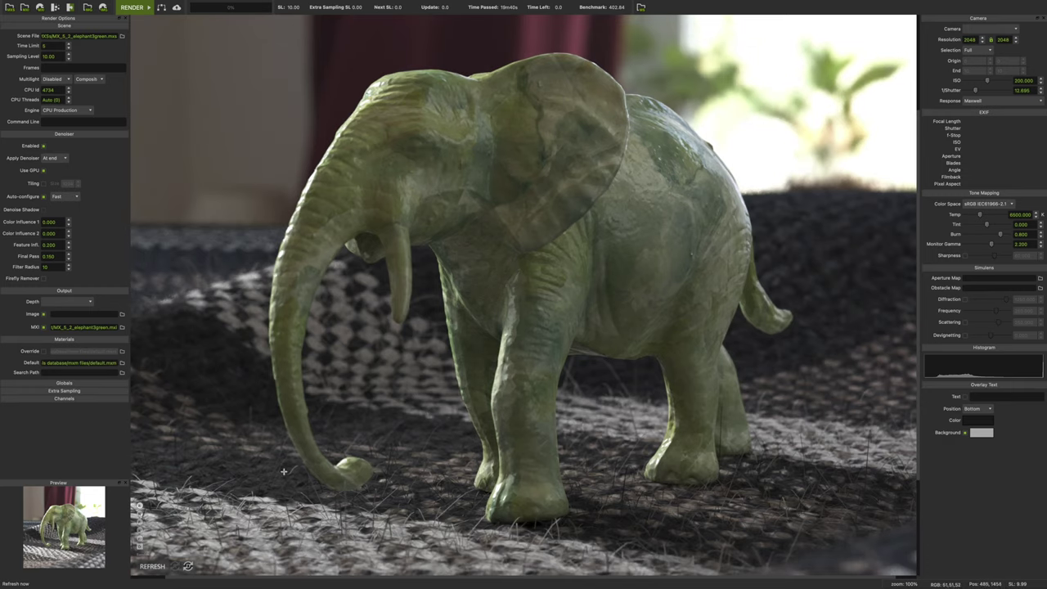
Scroll to compare the no-denoiser (Time Limit 20, SL 20) and Fast-denoised renders
{"action": "scroll", "coordinate": [283, 471], "scroll_direction": "down", "scroll_amount": 2}
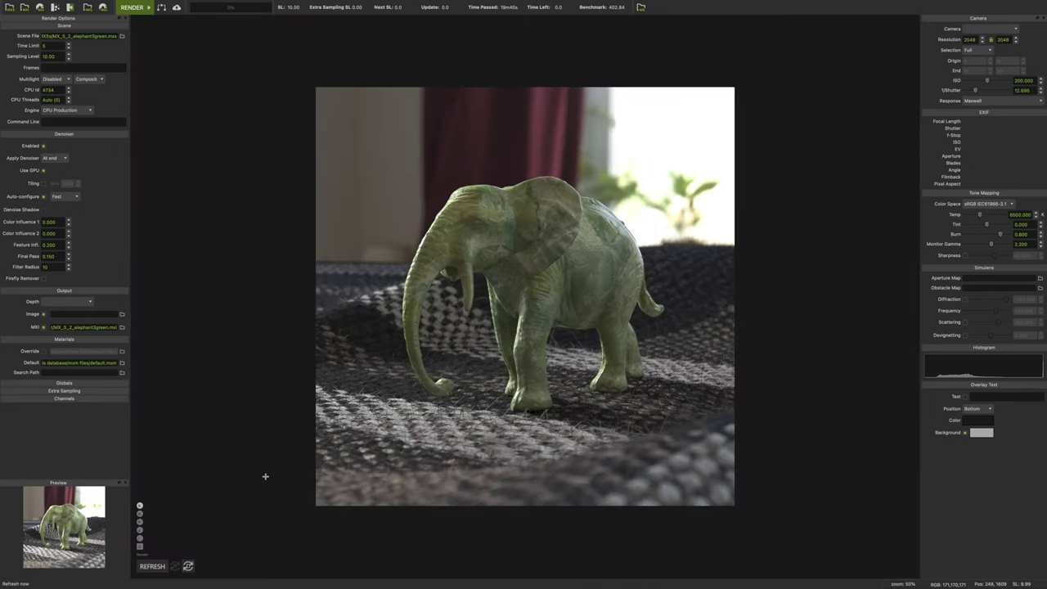
{"action": "scroll", "coordinate": [210, 493], "scroll_direction": "up", "scroll_amount": 2}
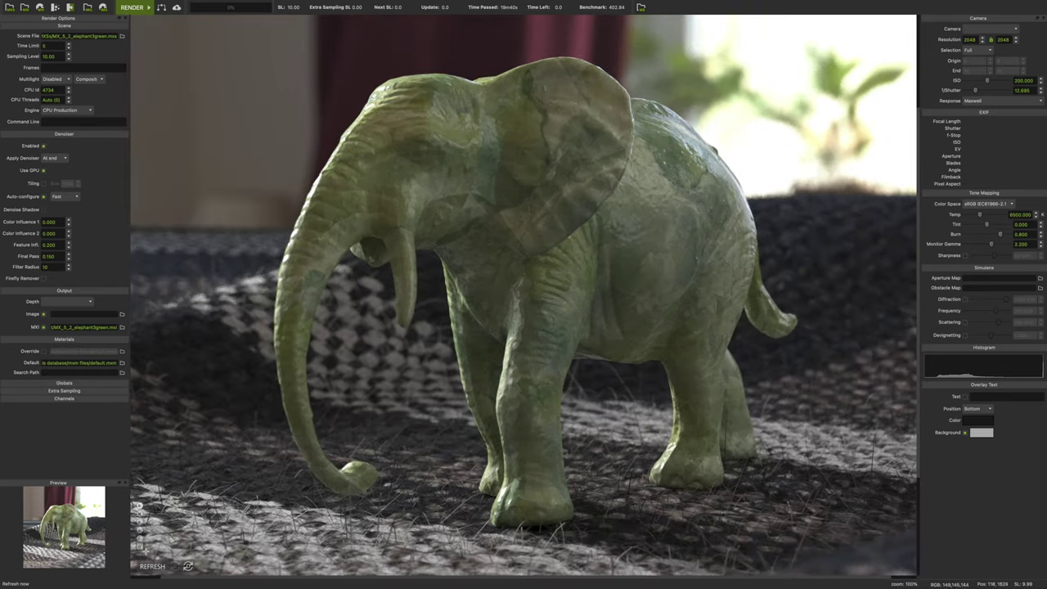